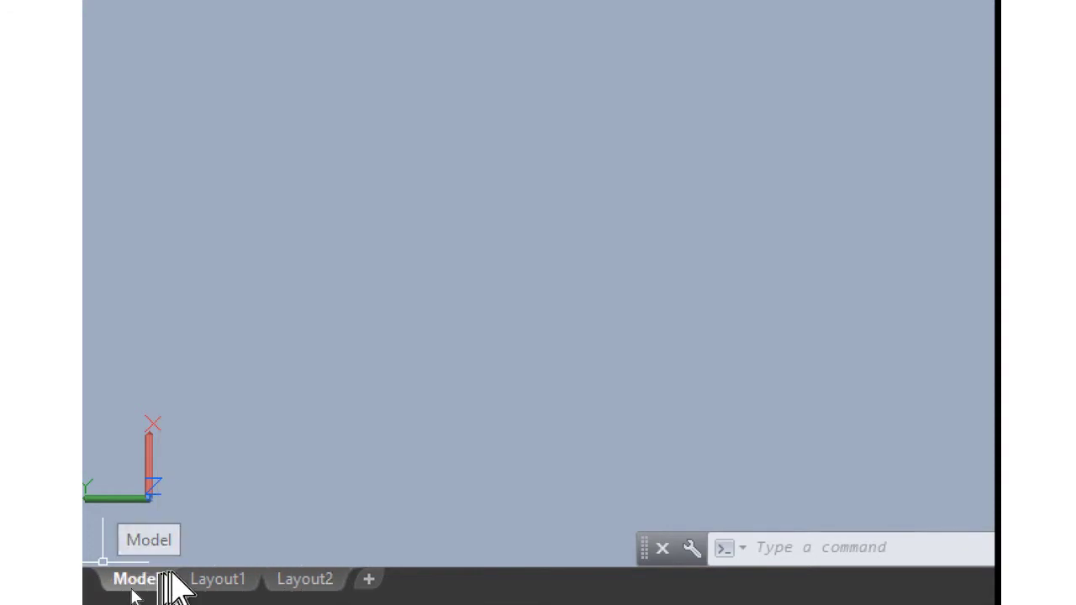
Switch to the Layout1 paper layout, toggle paper space, then return to model space
left_click(228, 582)
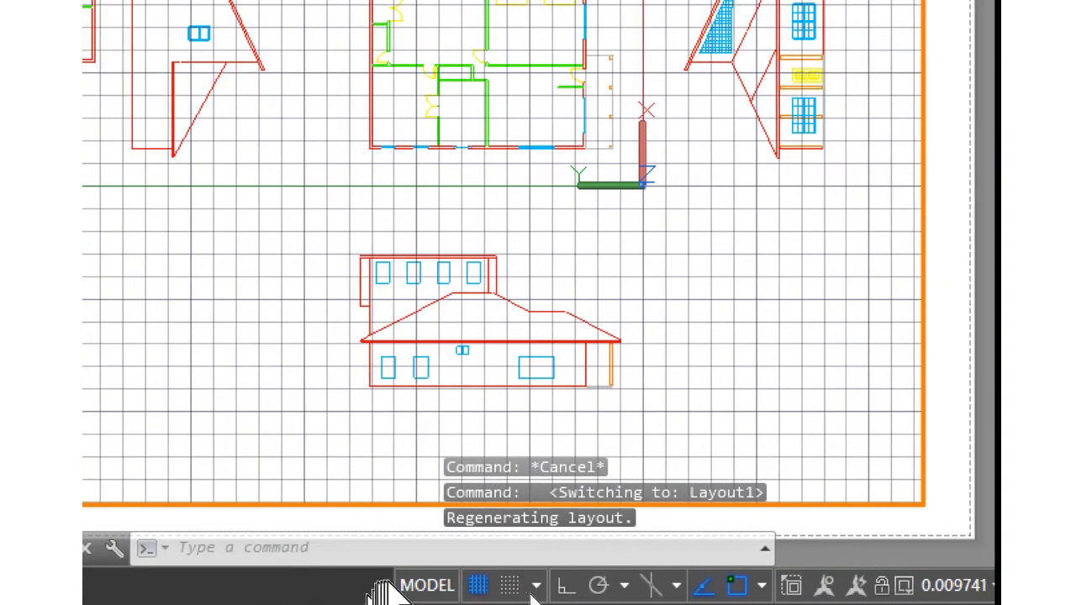
left_click(425, 585)
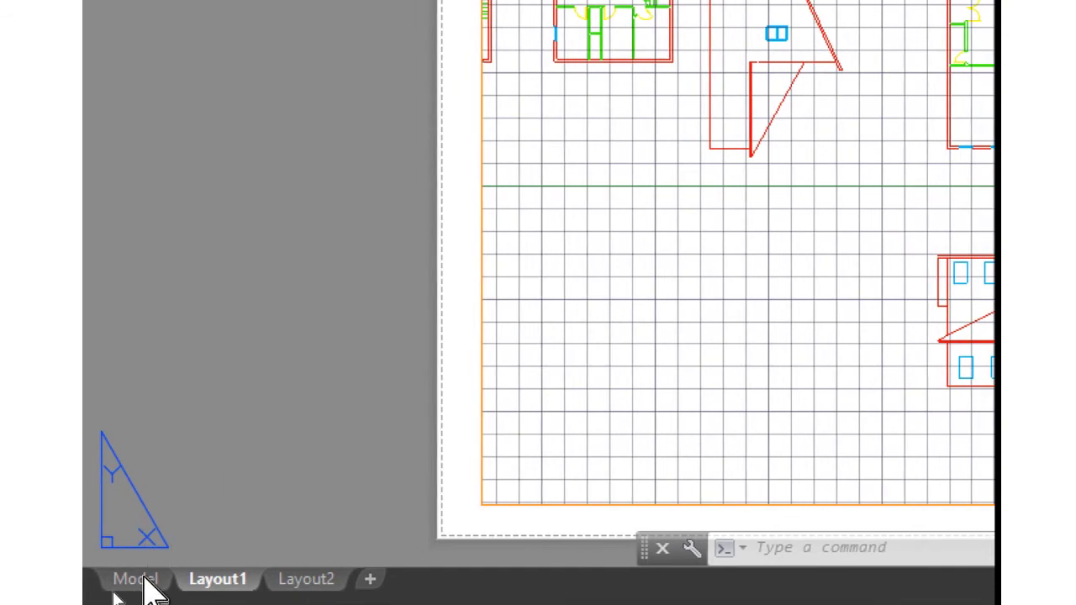
left_click(143, 578)
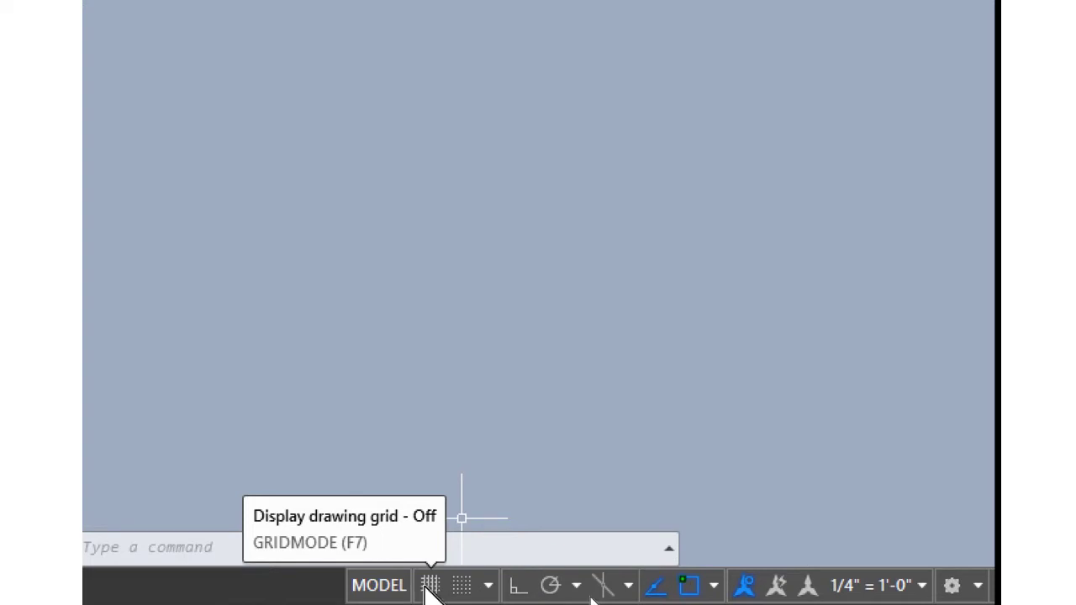
Toggle Grid Display on and off twice, leaving the grid hidden
left_click(428, 587)
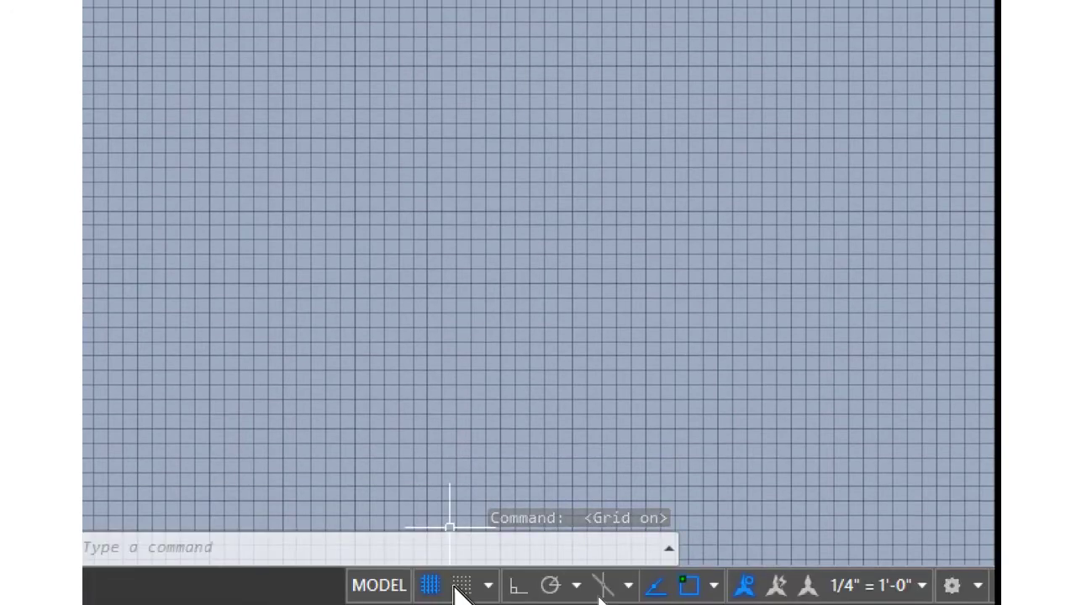
left_click(428, 587)
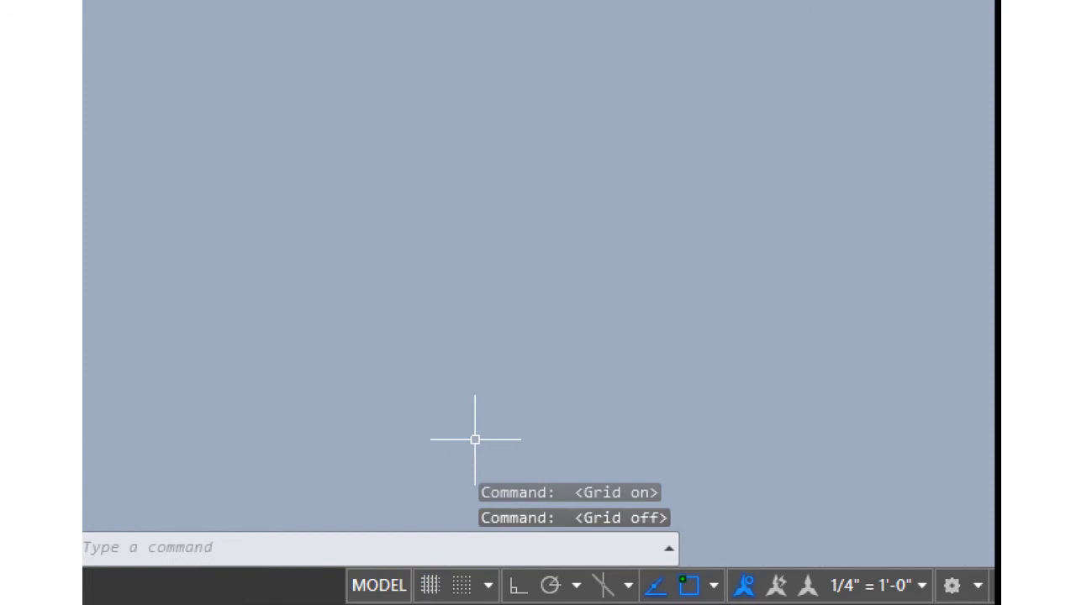
left_click(428, 587)
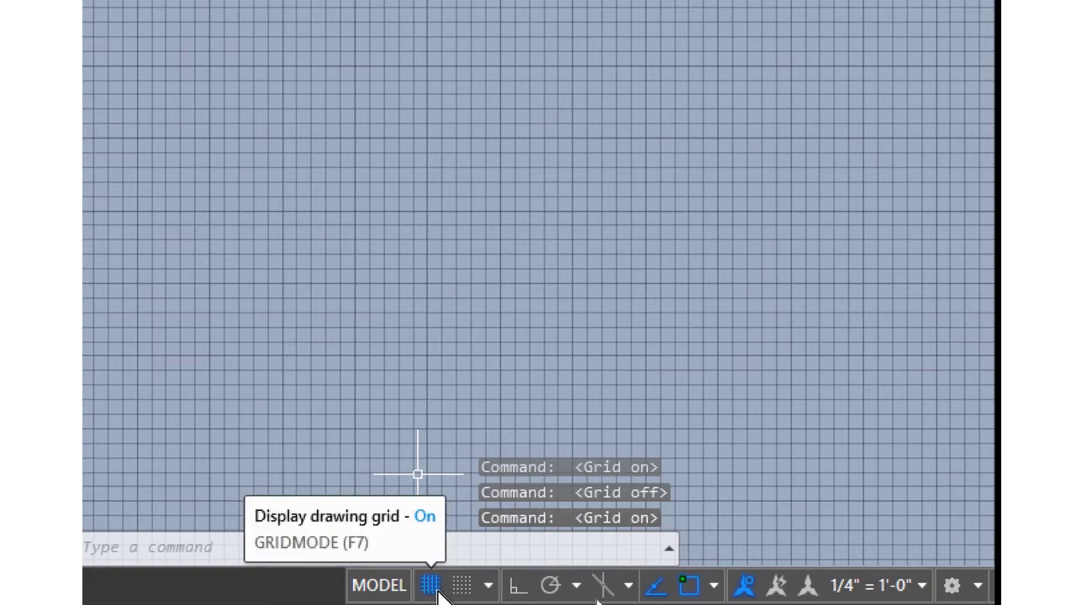
left_click(430, 586)
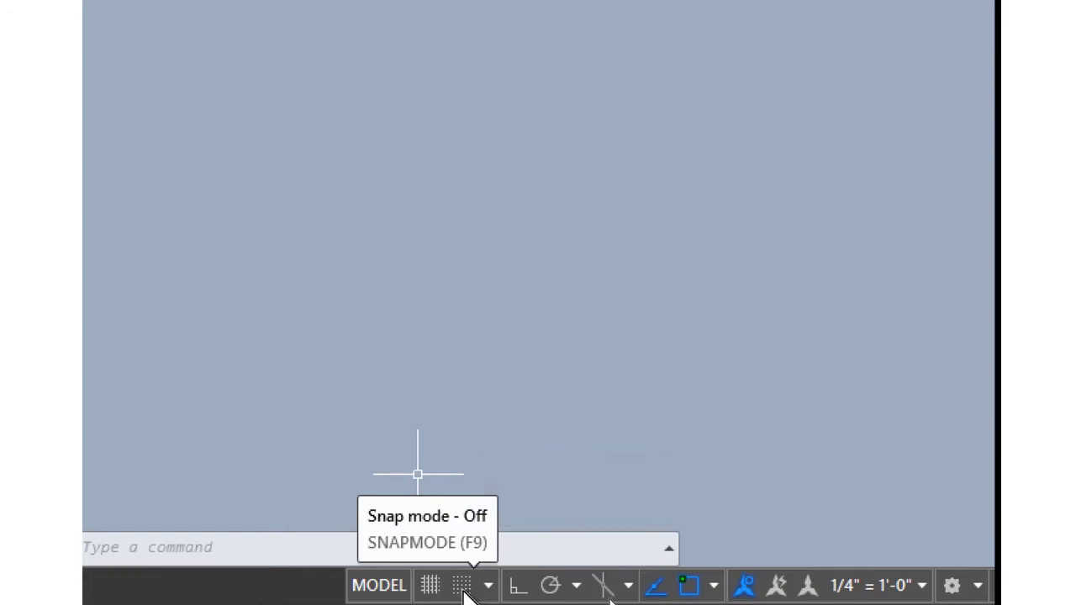
Turn on Snap Mode and the grid, check the snap options without changes, then turn snapping off
left_click(462, 587)
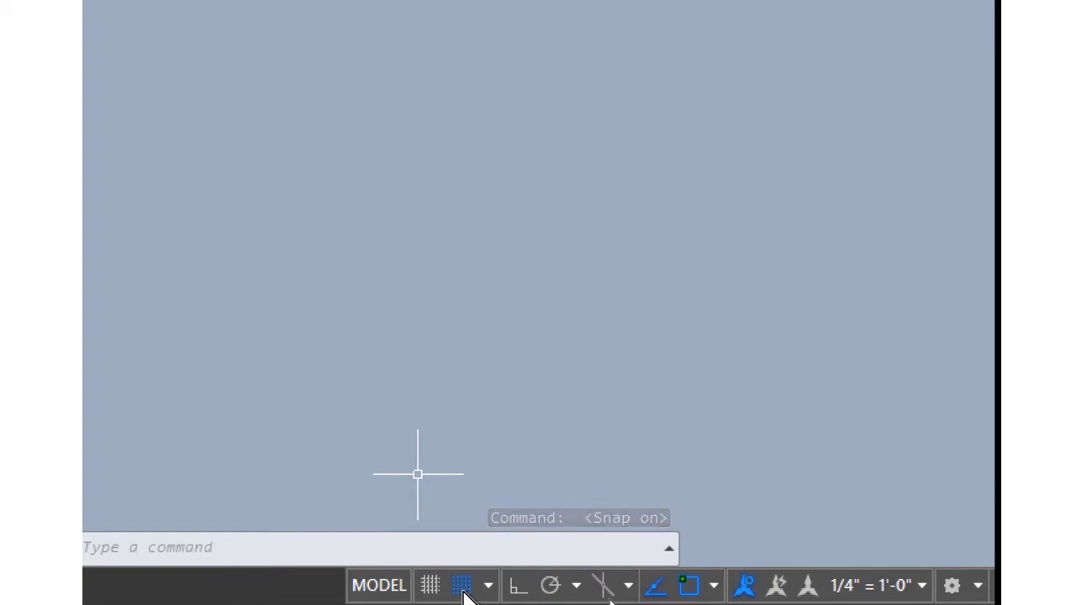
left_click(429, 586)
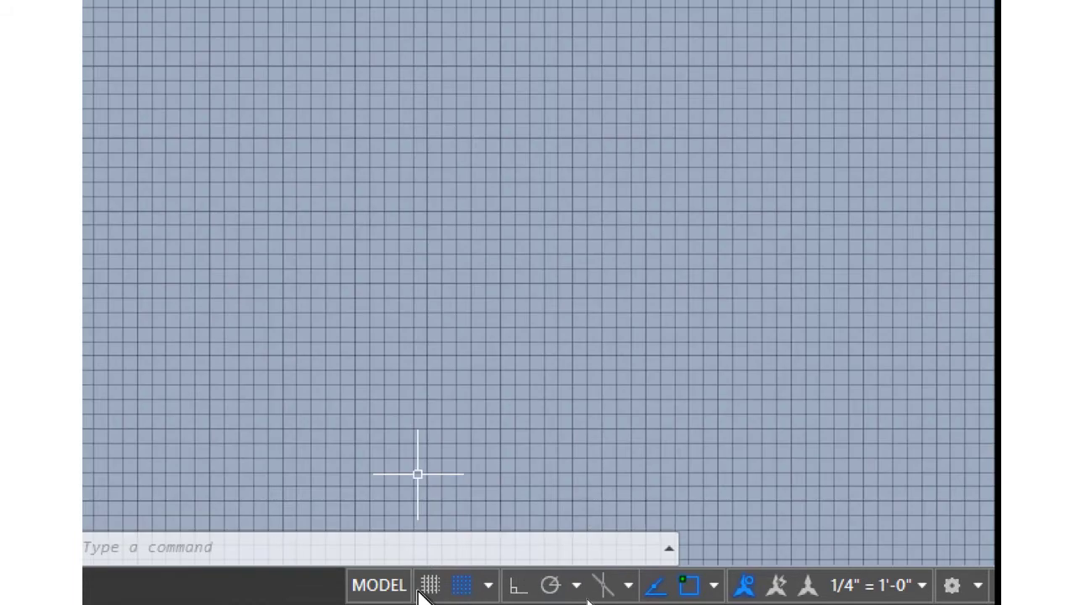
left_click(488, 585)
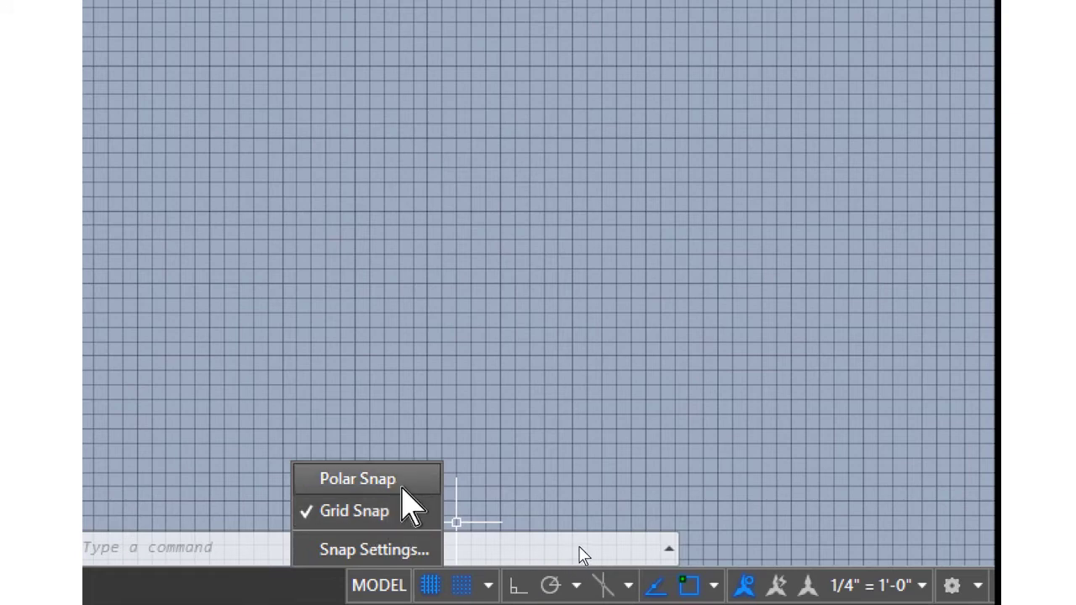
left_click(485, 479)
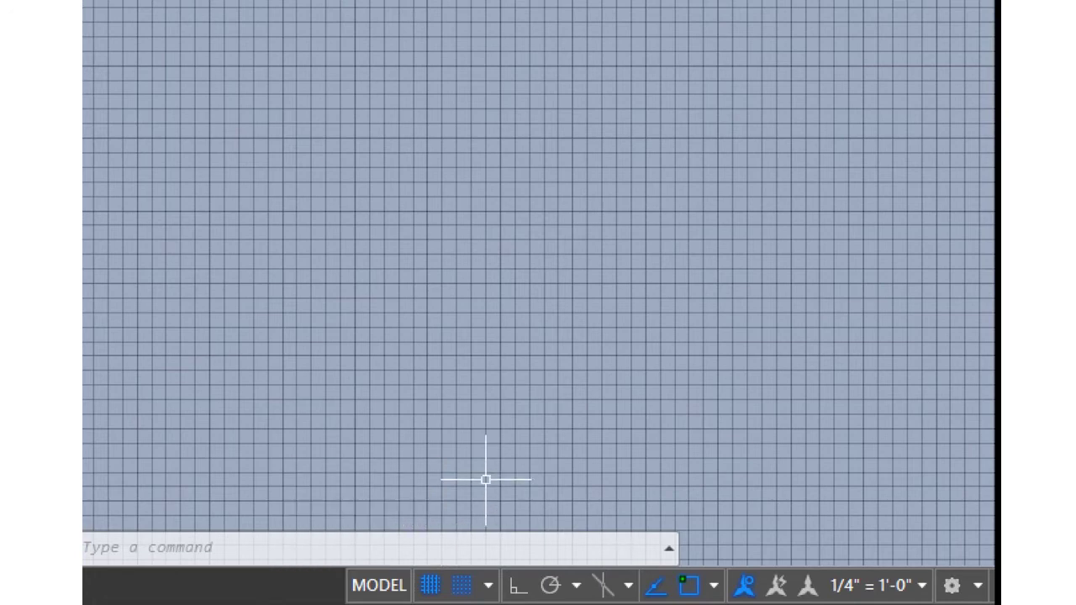
left_click(461, 586)
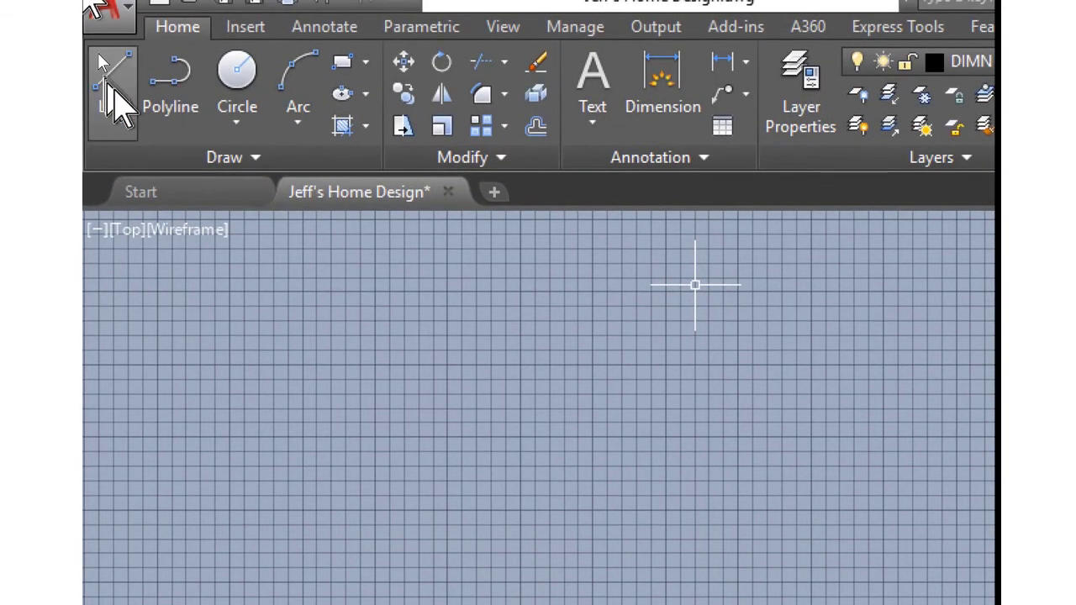
With Ortho on, draw a three-segment line going right, straight up, then right again
left_click(111, 92)
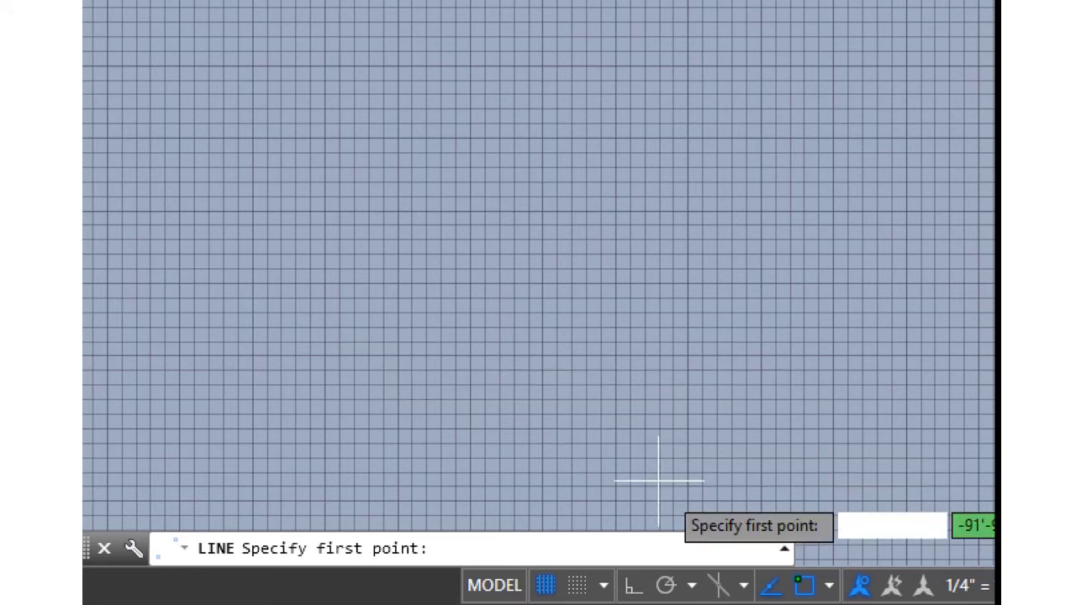
left_click(633, 586)
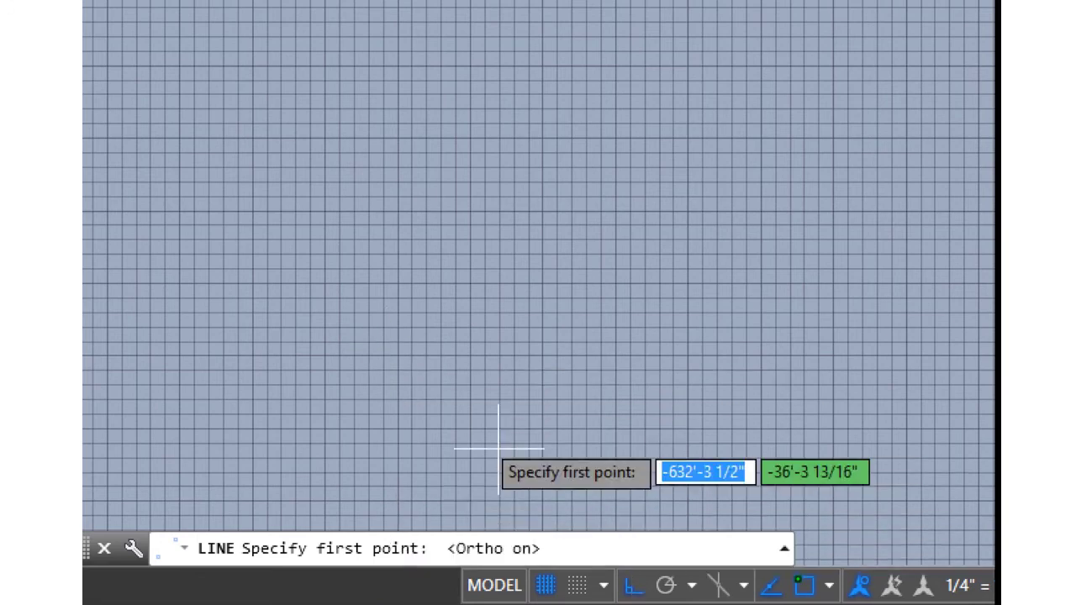
left_click(296, 362)
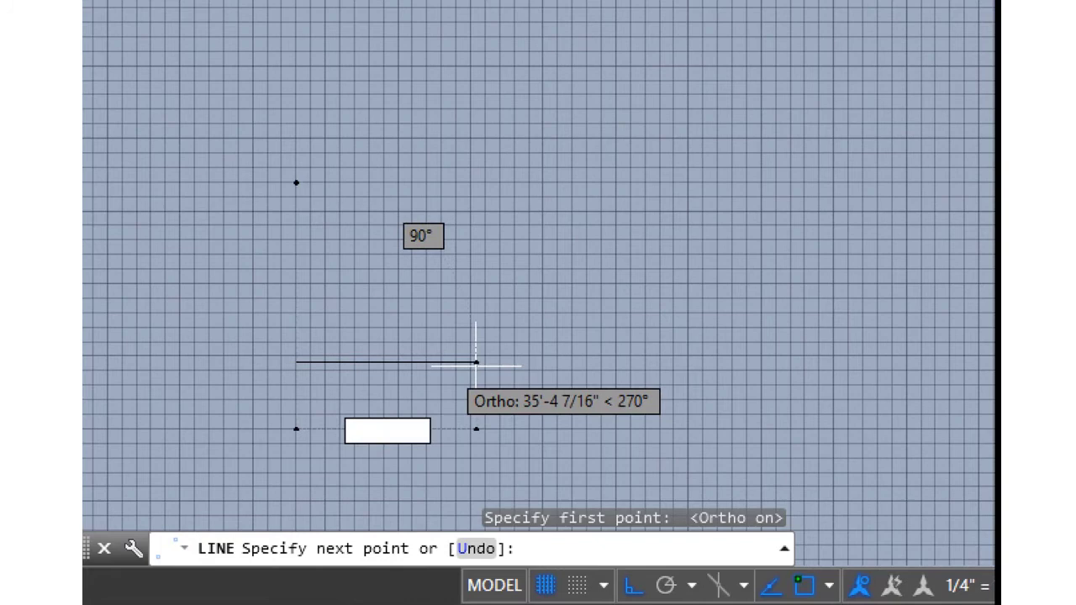
left_click(566, 362)
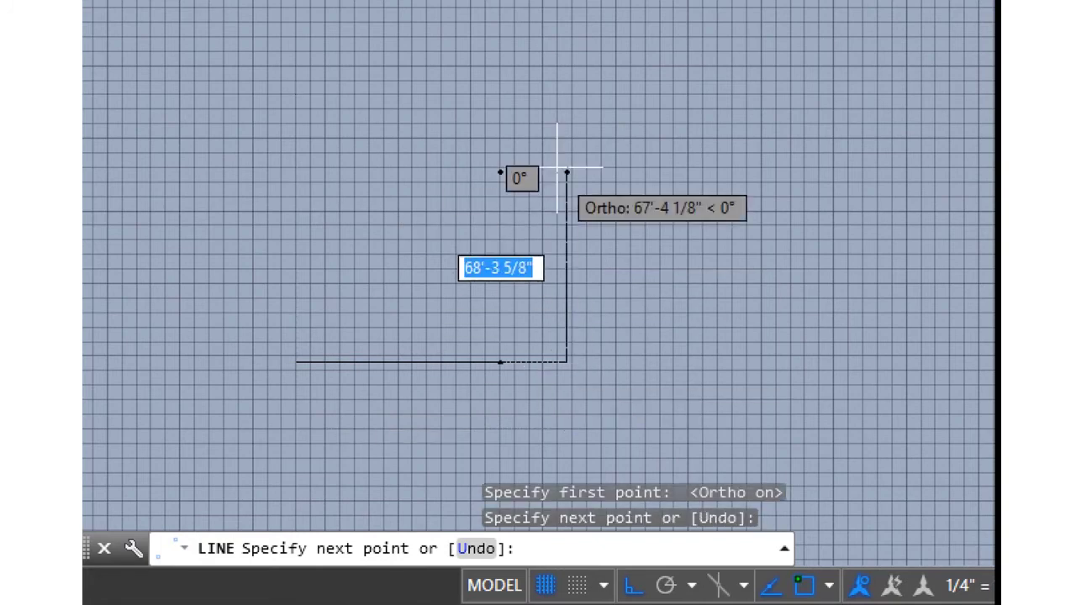
left_click(565, 168)
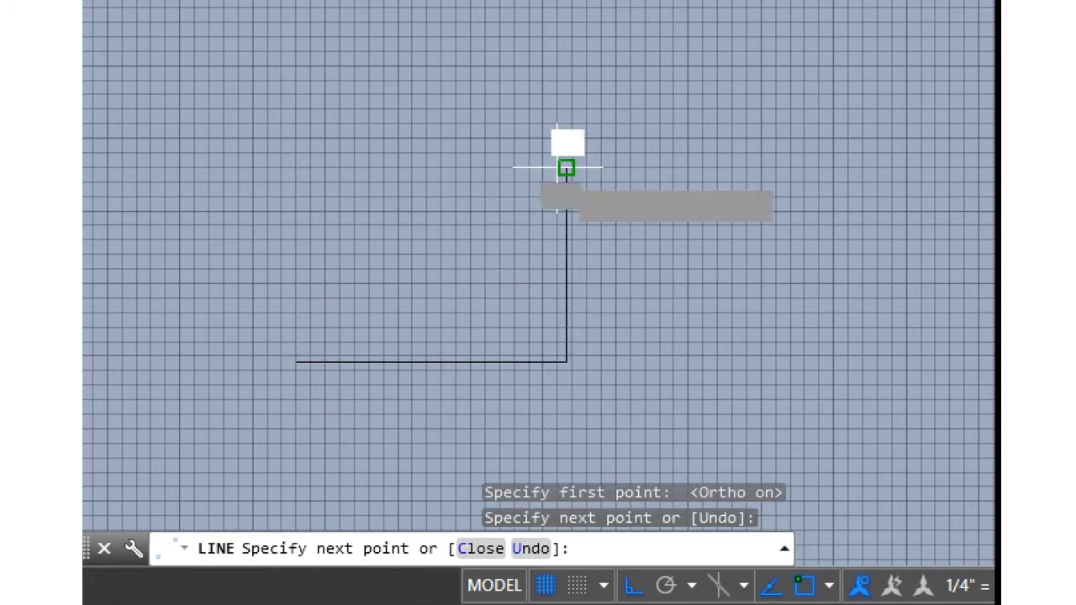
left_click(791, 168)
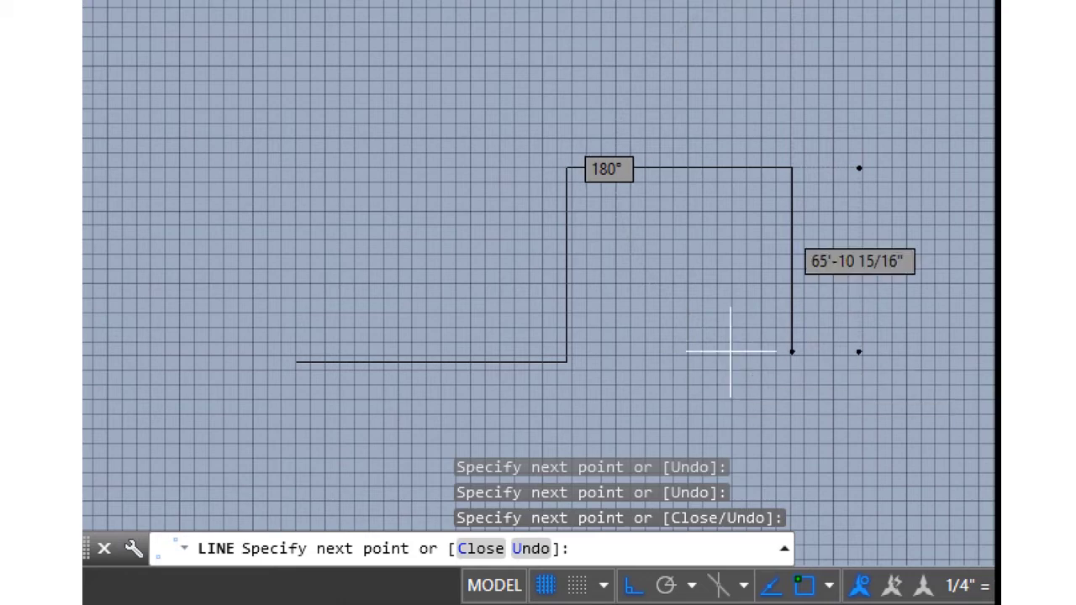
key("Escape")
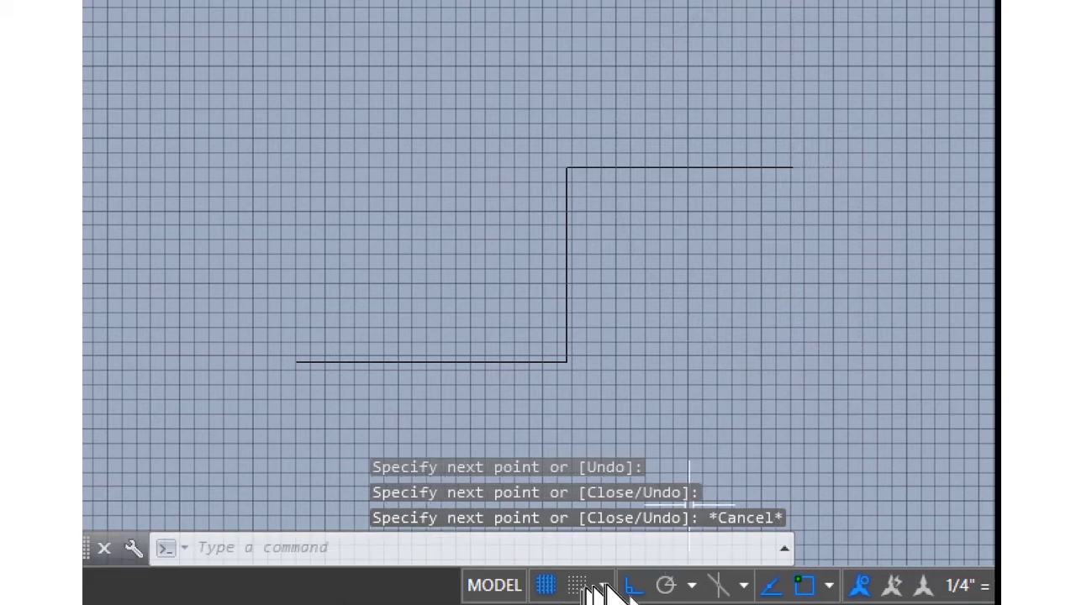
Replace Ortho with polar tracking and choose the 30-degree increment setting
left_click(632, 590)
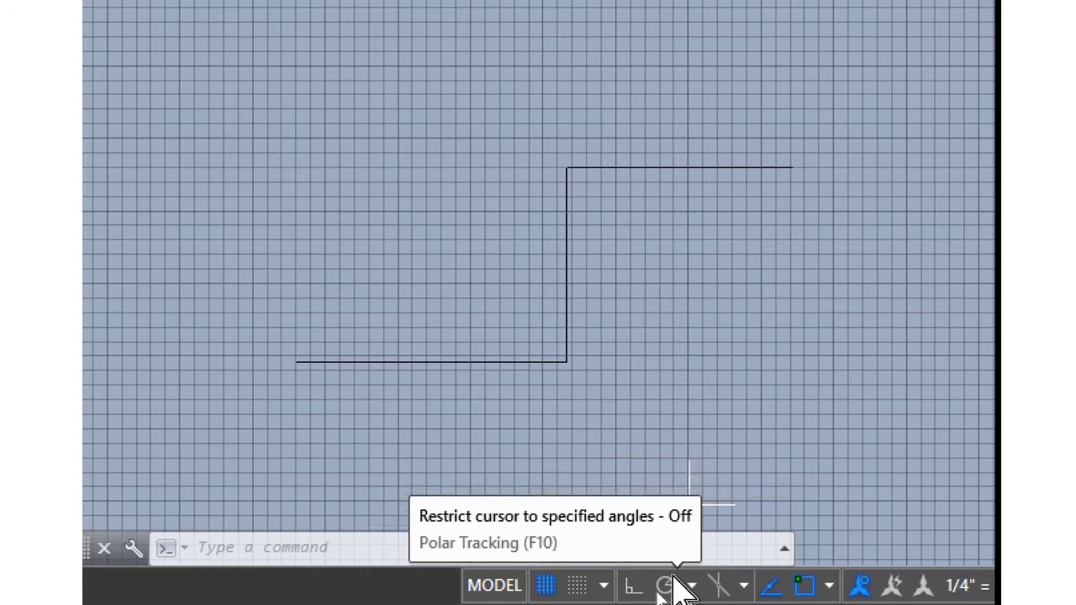
left_click(666, 588)
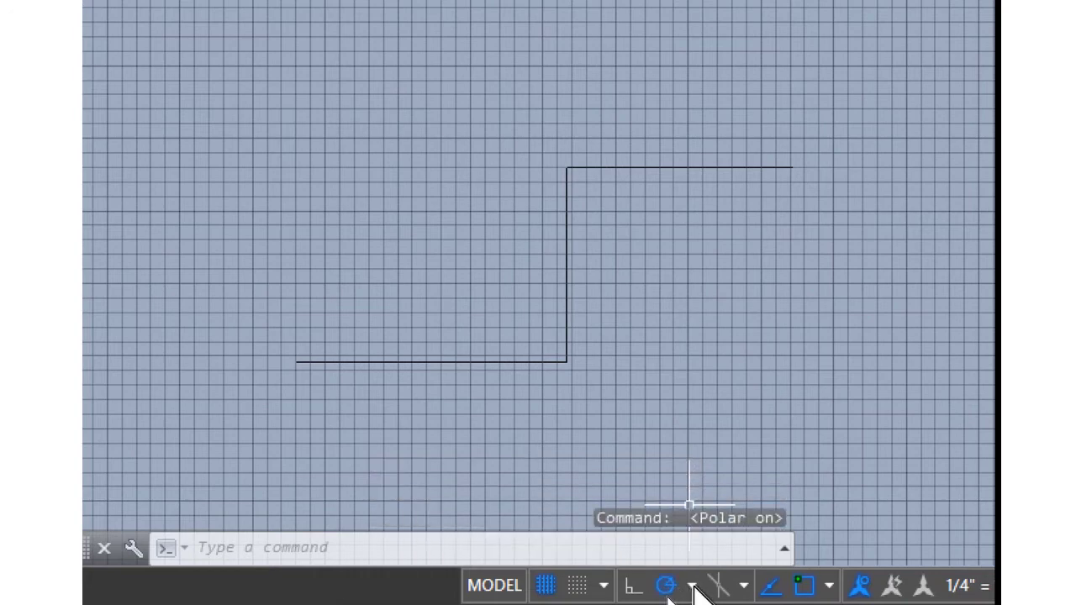
left_click(691, 586)
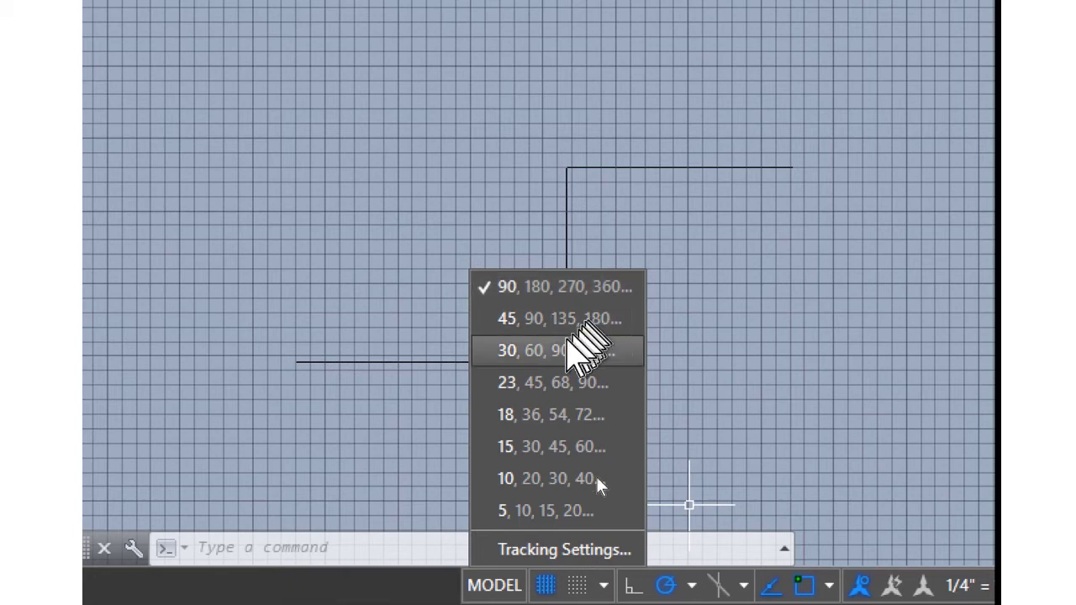
left_click(550, 351)
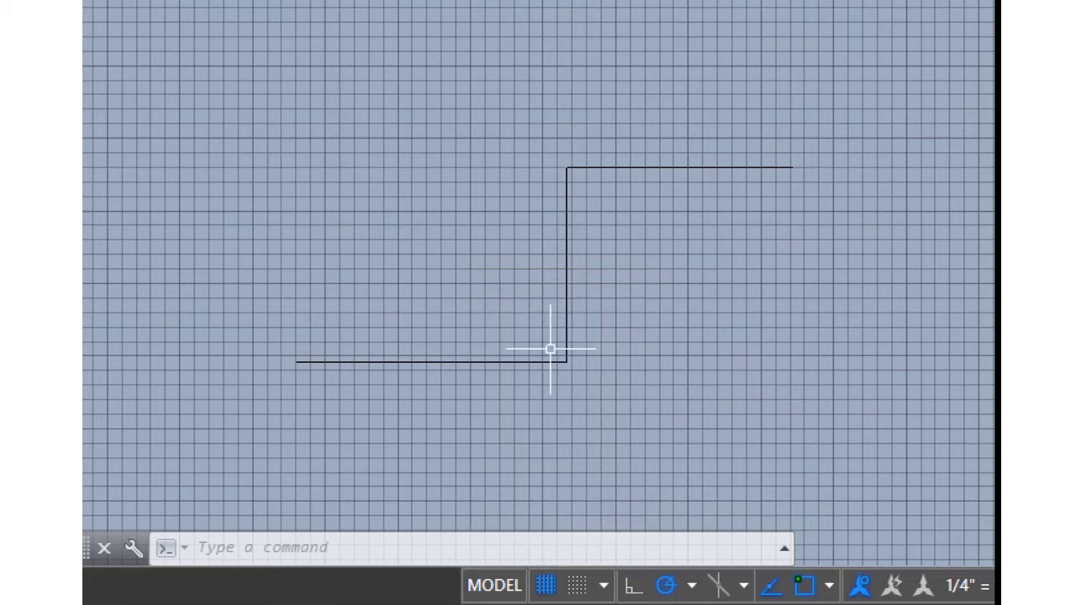
left_click(457, 258)
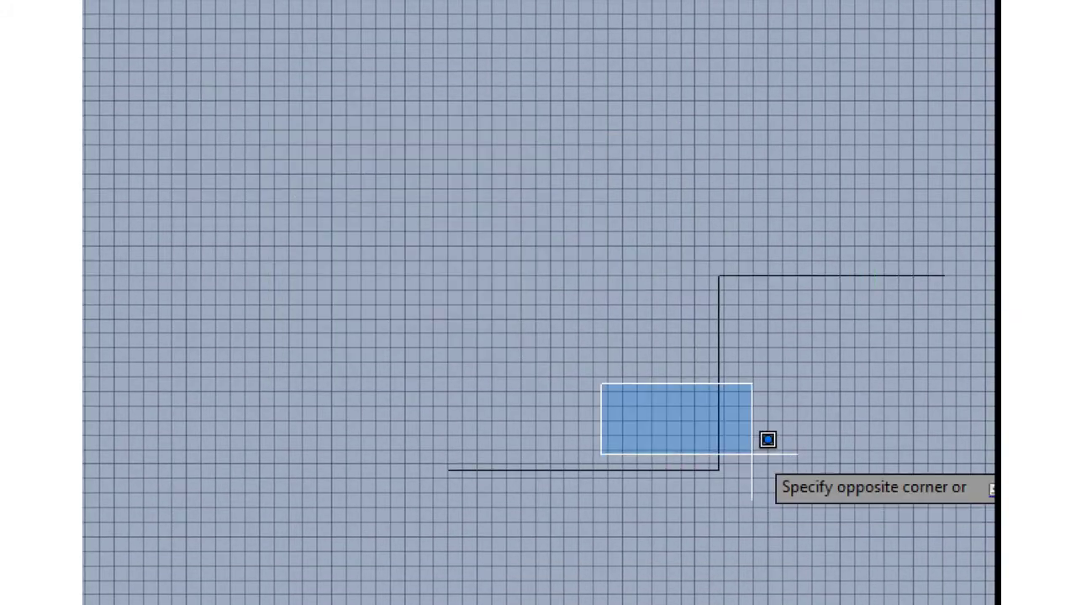
scroll(752, 454, "down", 2)
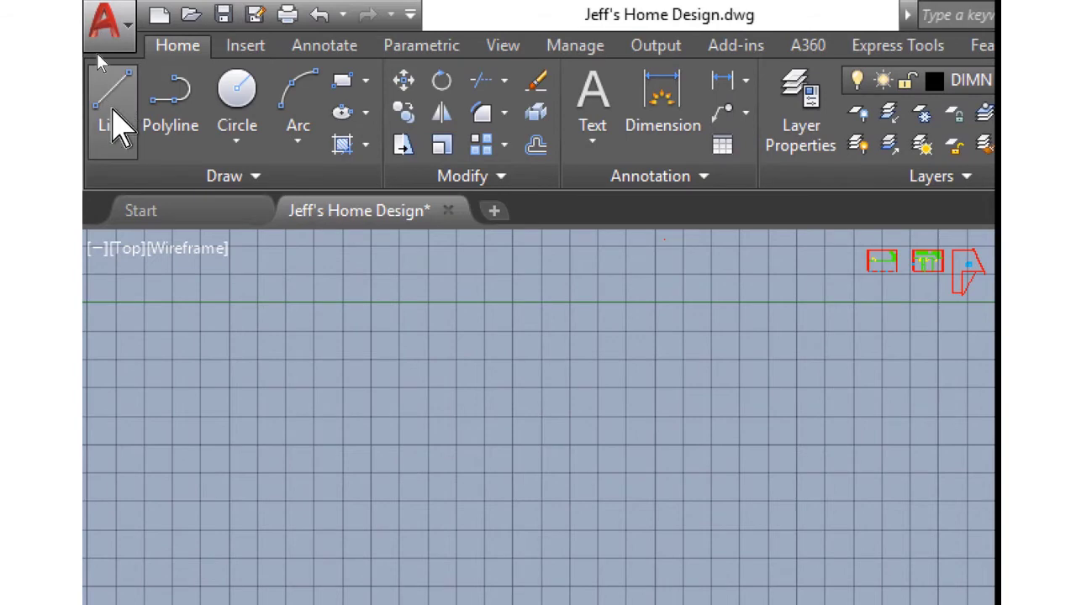
left_click(118, 126)
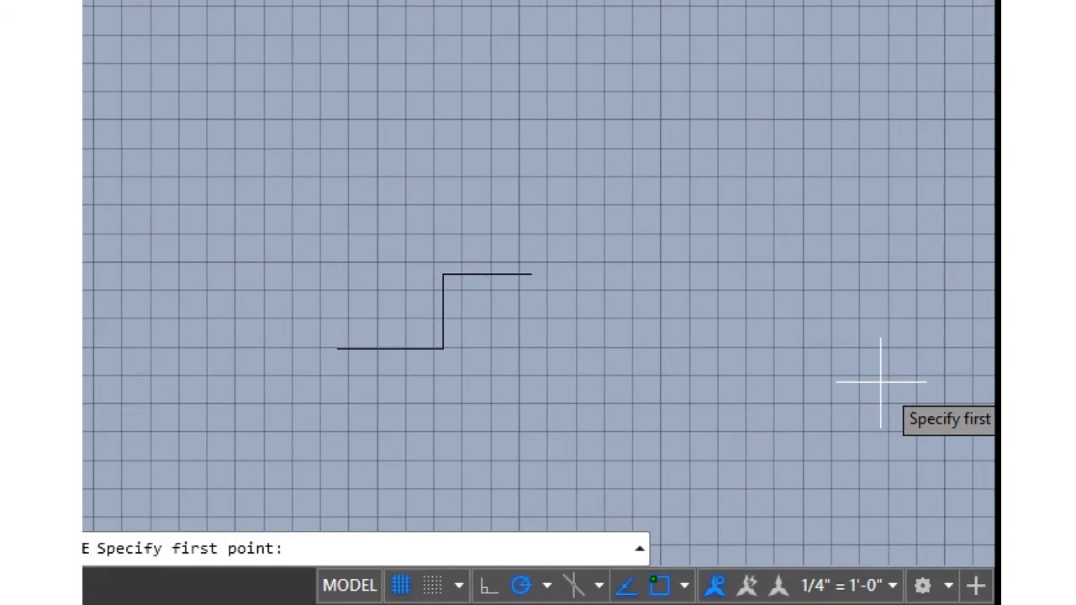
left_click(379, 420)
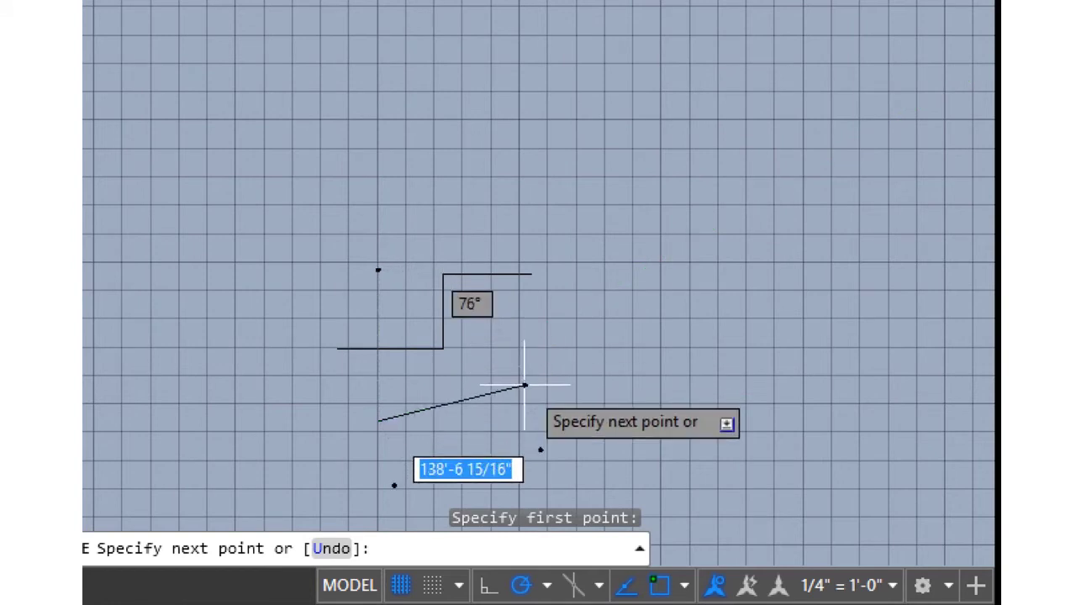
key("Escape")
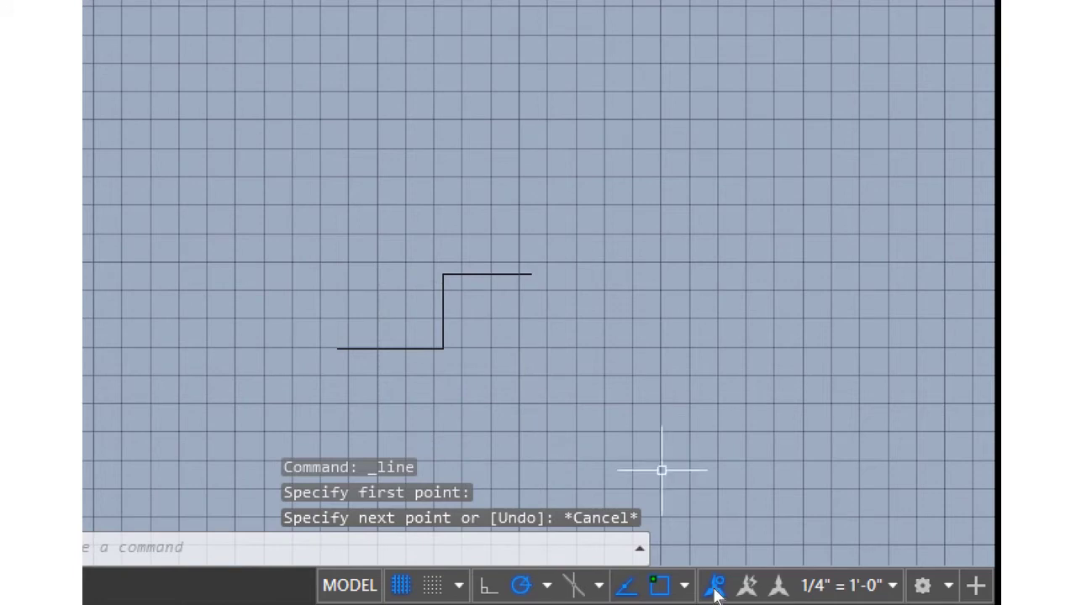
Turn off the Polar Tracking toggle on the status bar
left_click(528, 589)
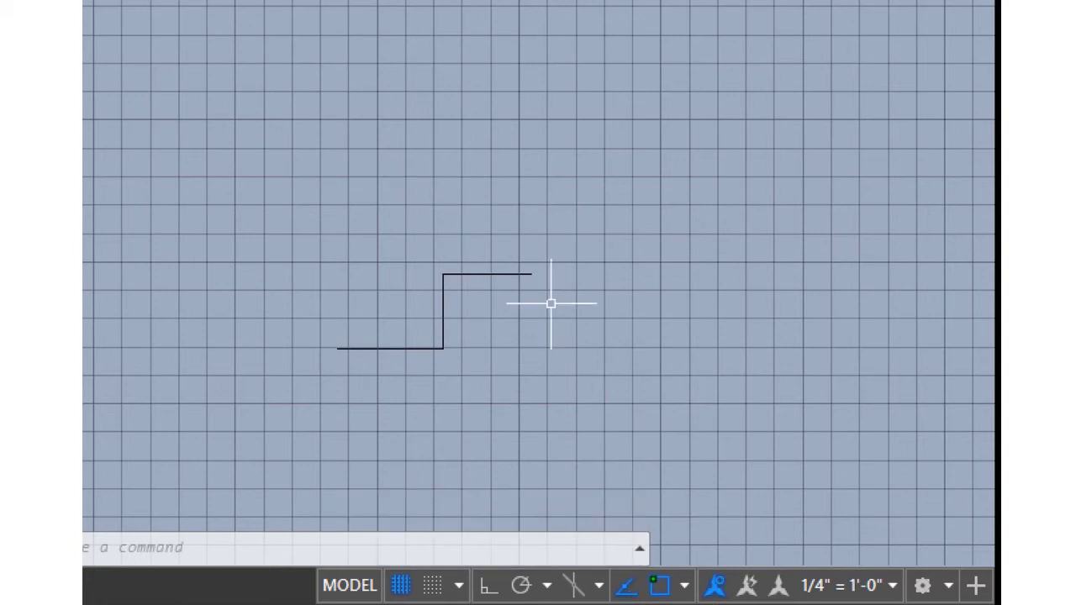
Start LINE with the L alias and place its first point just right of the stepped line's corner
key("l")
key("Return")
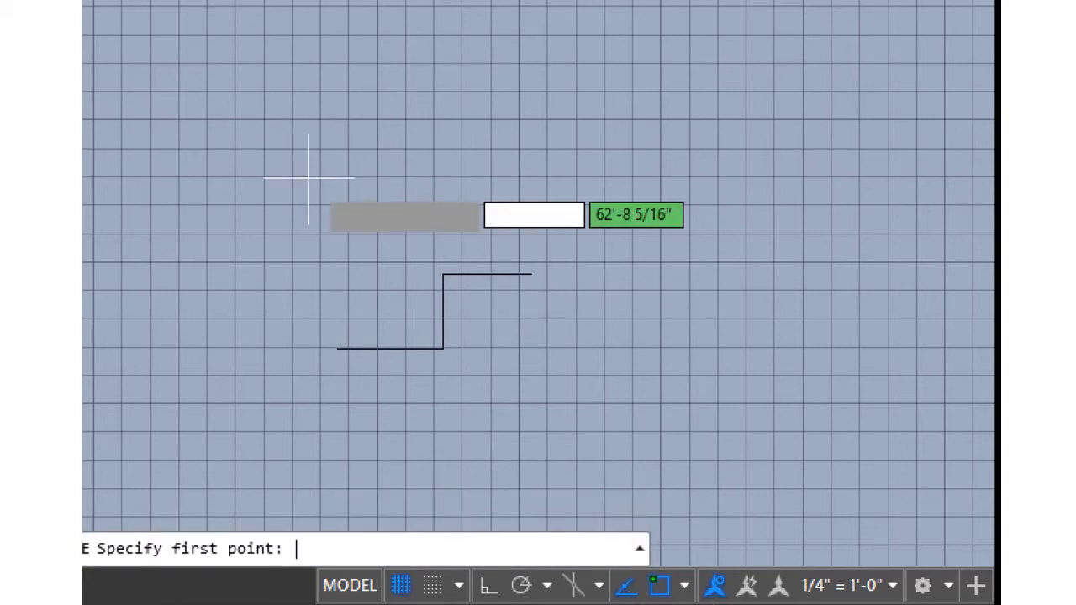
left_click(468, 328)
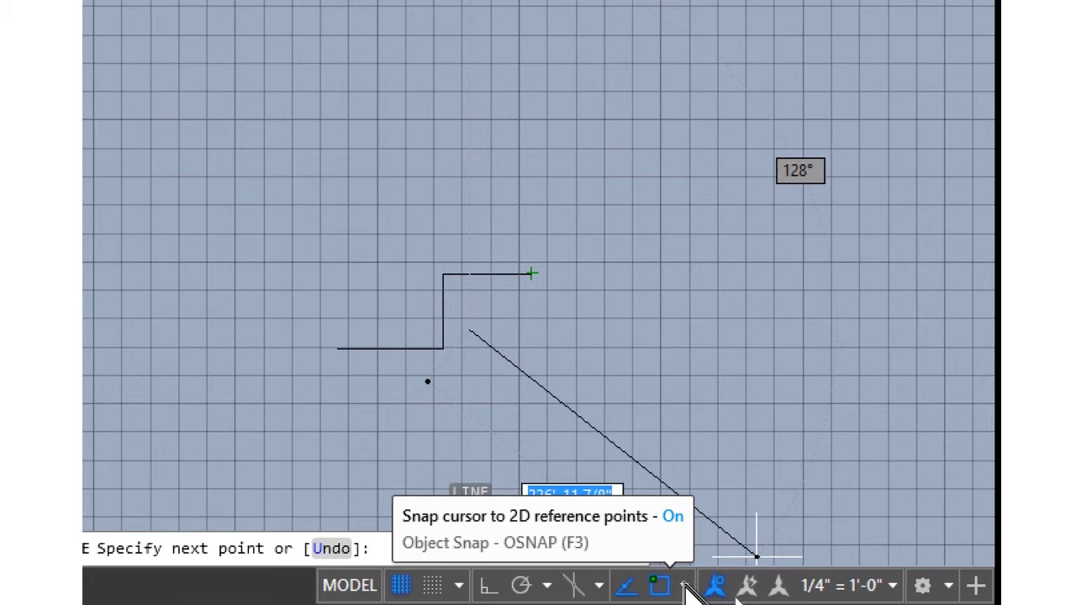
Show the Object Snap modes list with Endpoint, Midpoint, Intersection and Perpendicular enabled
left_click(684, 587)
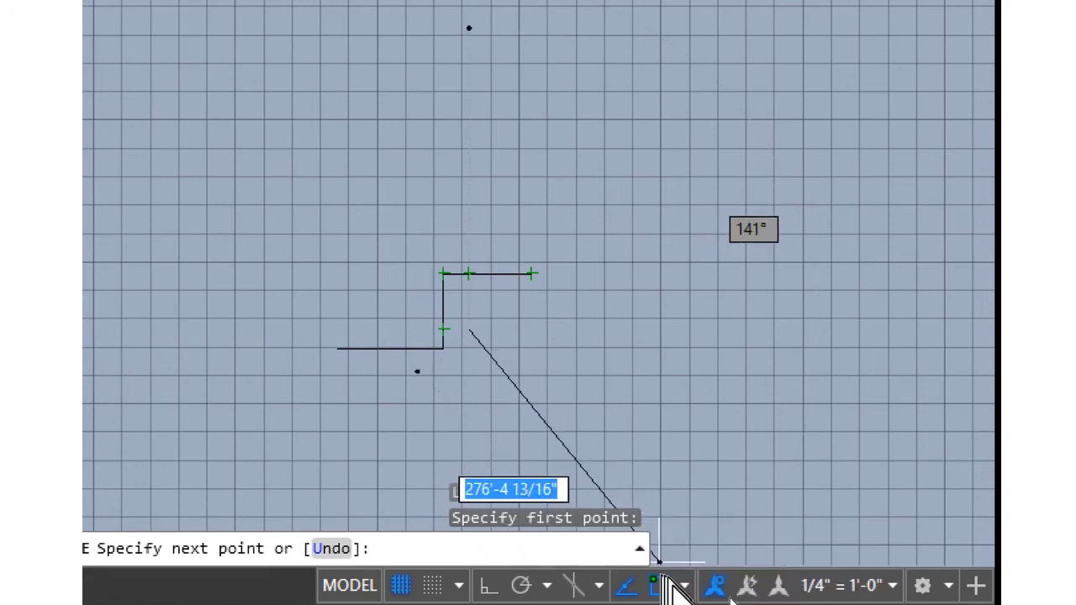
Reopen the Object Snap modes list, then dismiss it by clicking in the drawing area
left_click(685, 586)
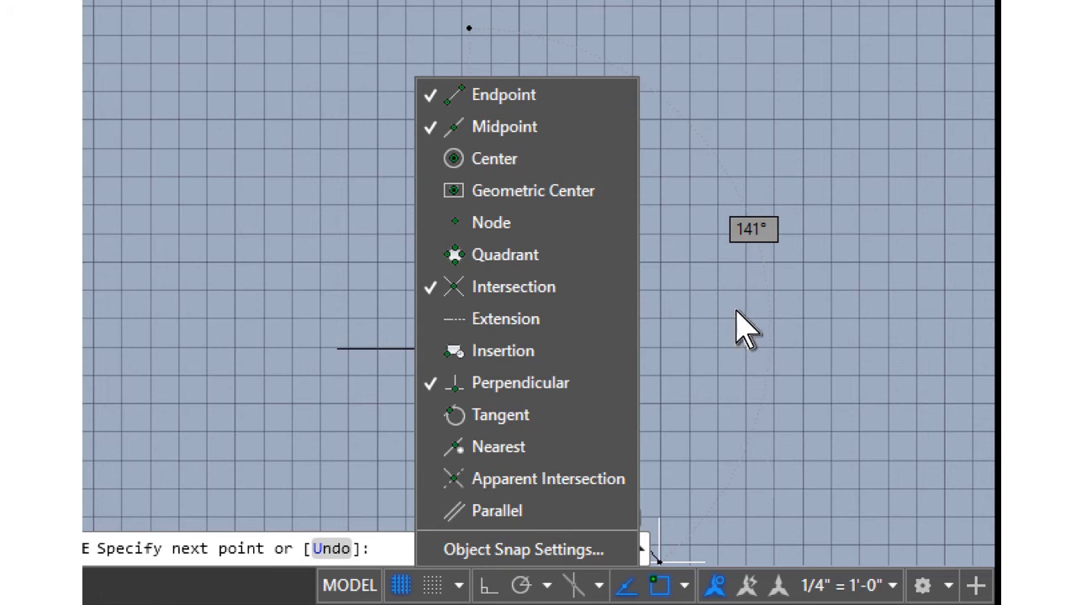
left_click(732, 329)
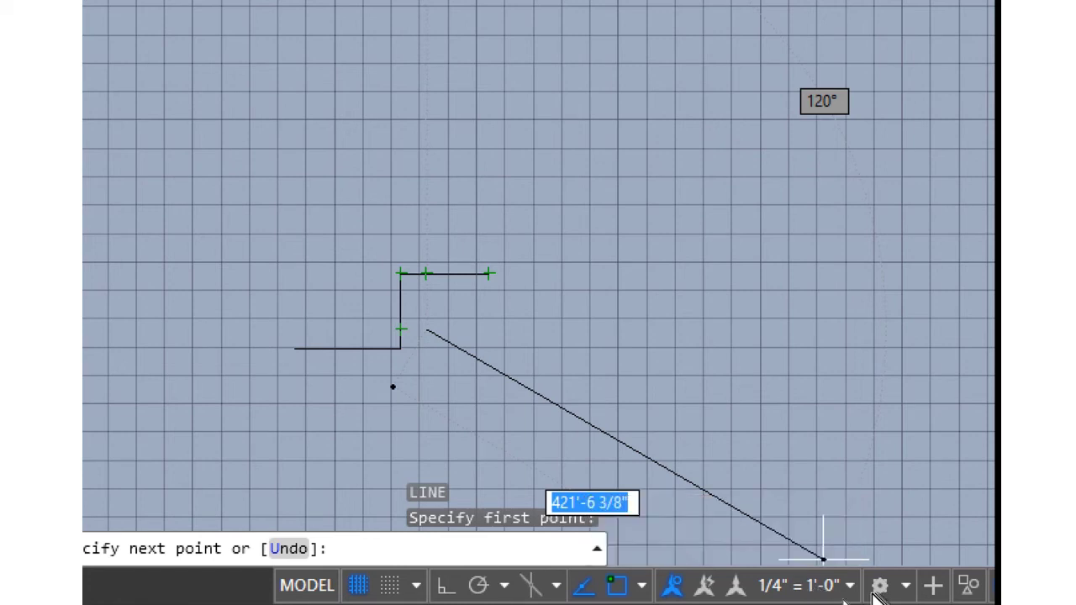
Cancel the unfinished line and open the Annotation Scale list
key("Escape")
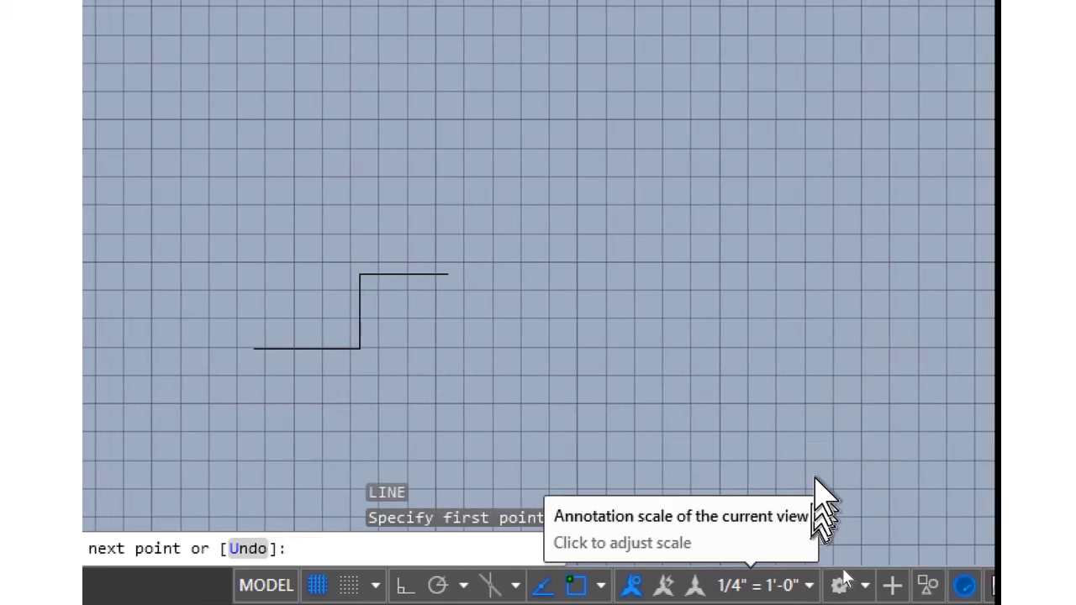
left_click(808, 585)
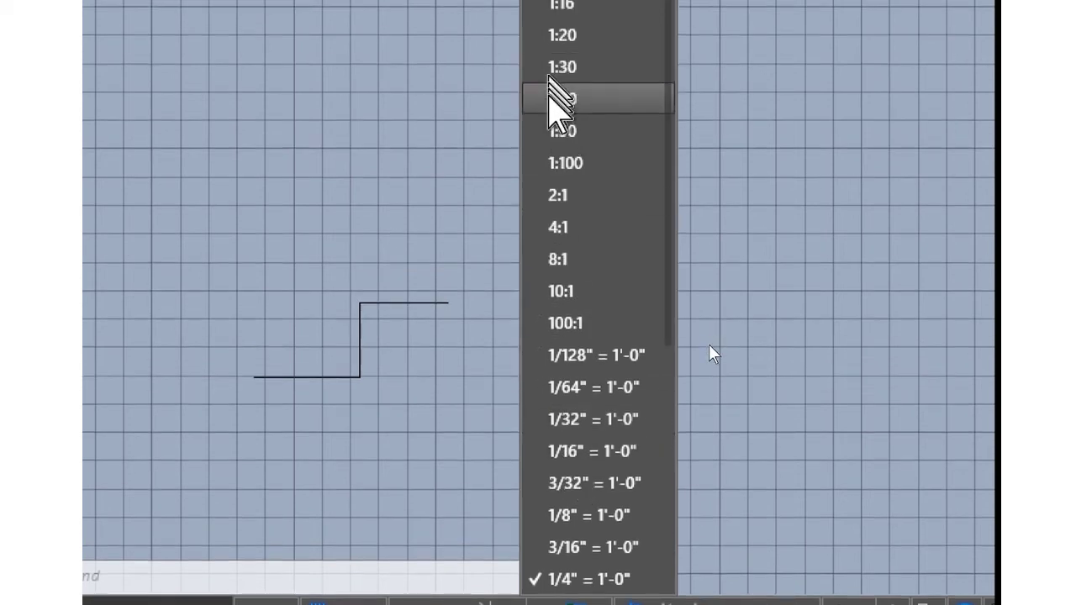
Set the annotation scale to 1" = 1'-0" and dismiss the Game bar notice
scroll(580, 492, "down", 1)
scroll(587, 521, "down", 3)
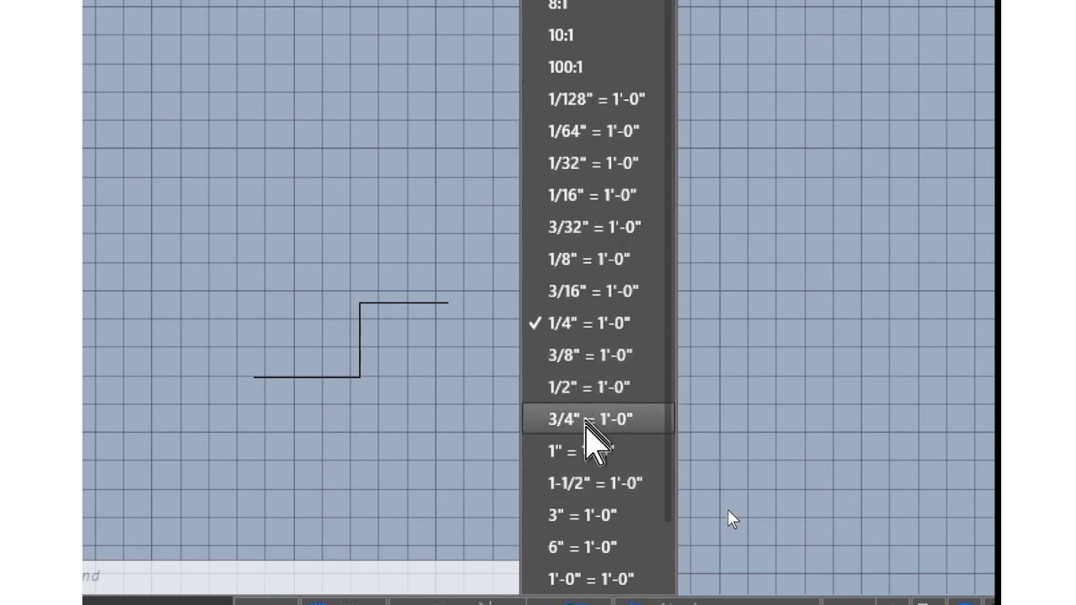
left_click(588, 458)
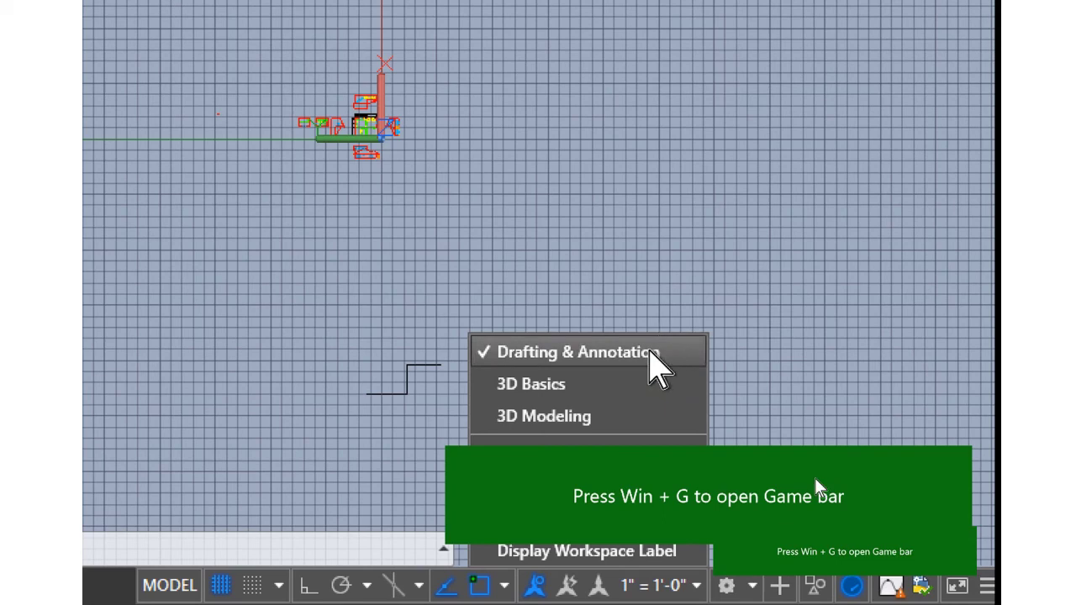
left_click(939, 460)
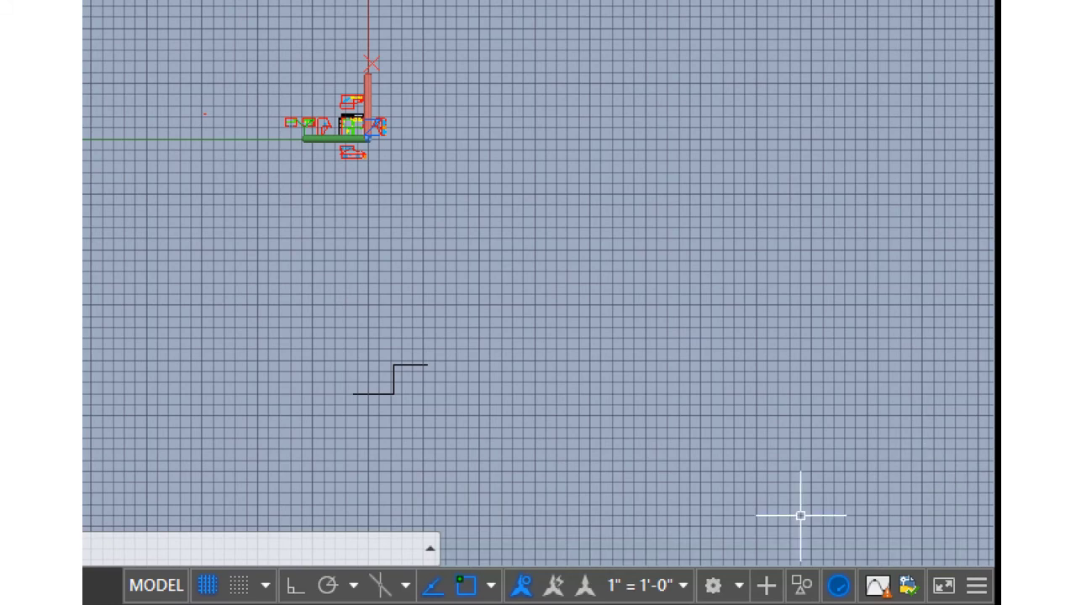
Open the Workspace Switching menu, showing Drafting & Annotation as the current workspace
left_click(737, 588)
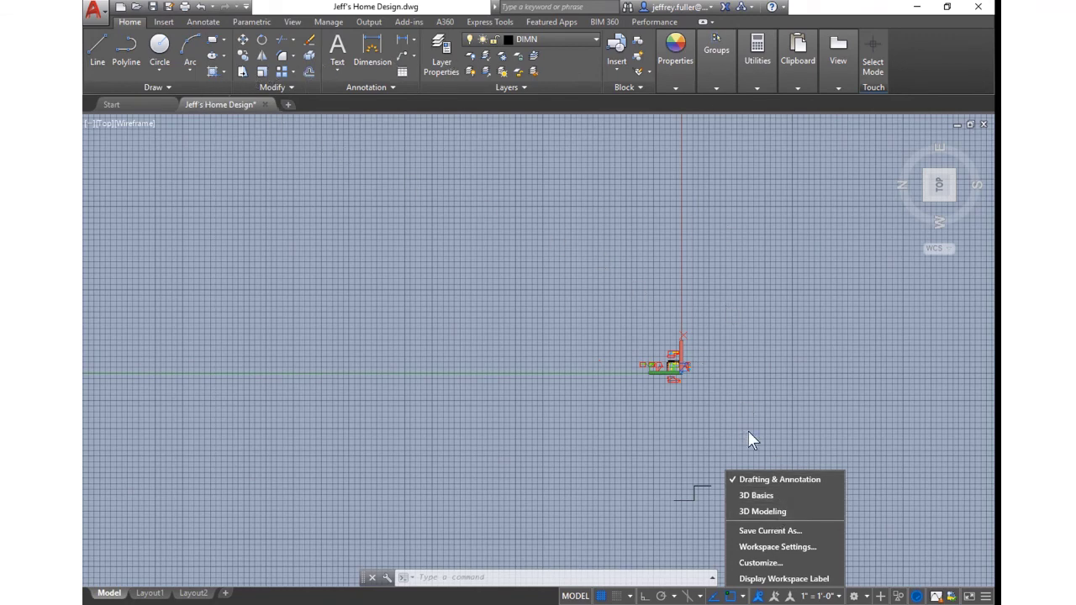
Choose 3D Modeling from the Workspace Switching menu to load solid, surface and mesh tools
left_click(763, 511)
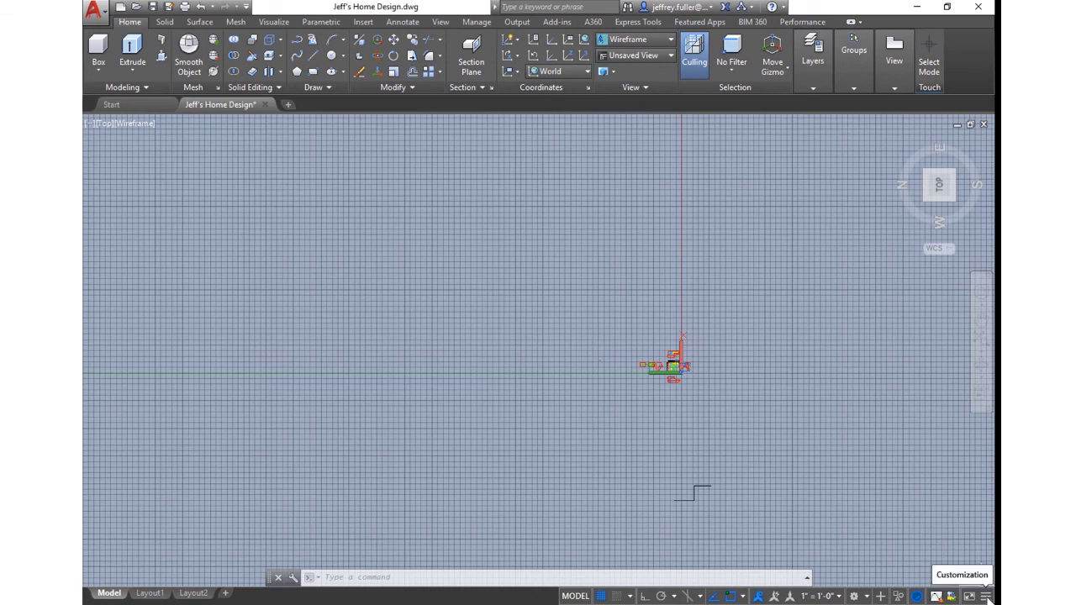
left_click(986, 596)
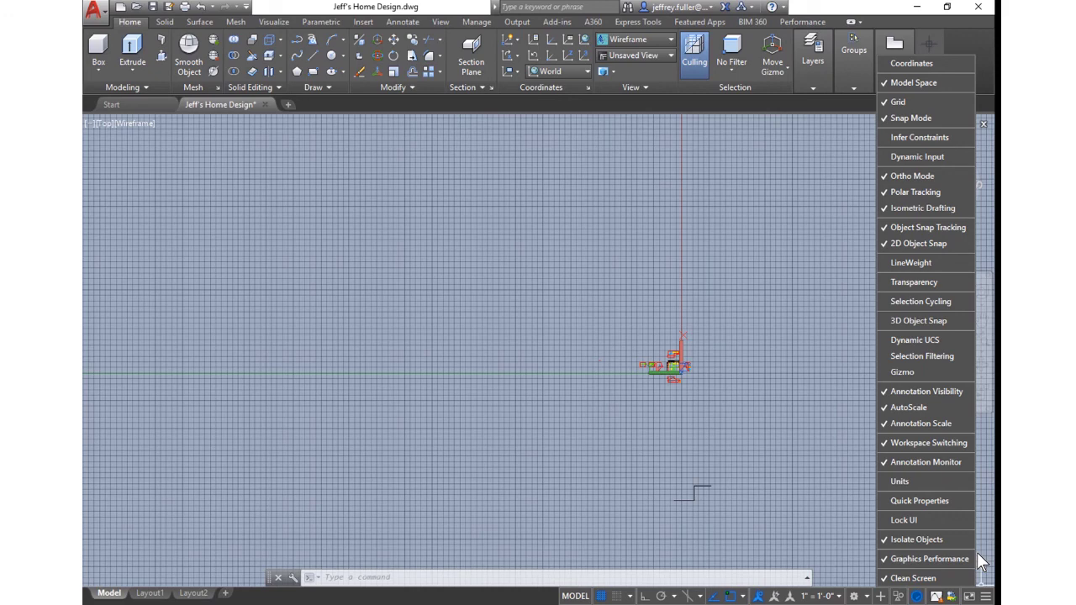
left_click(809, 375)
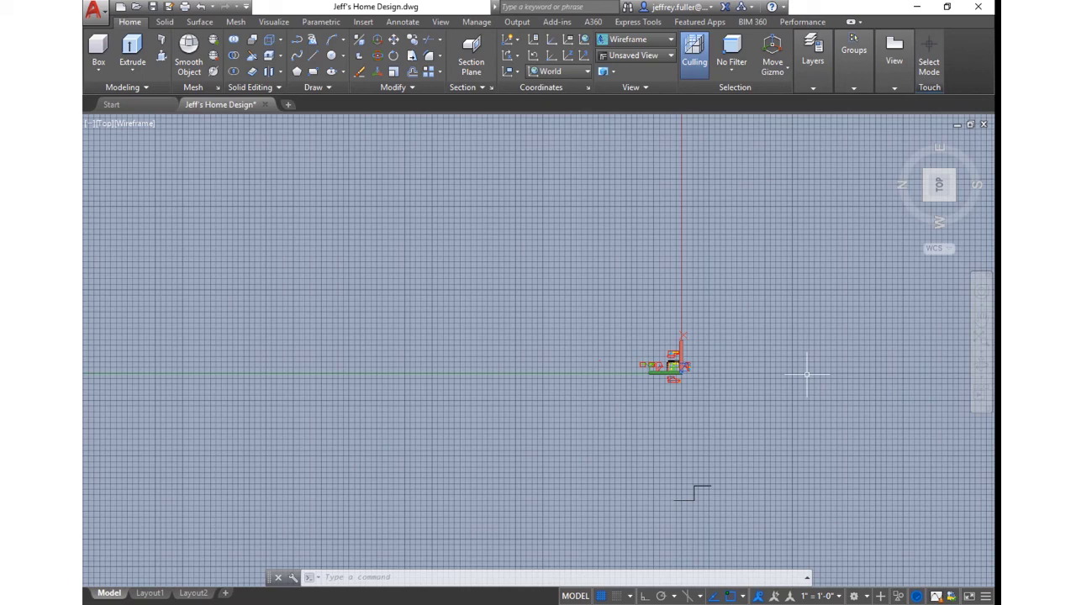